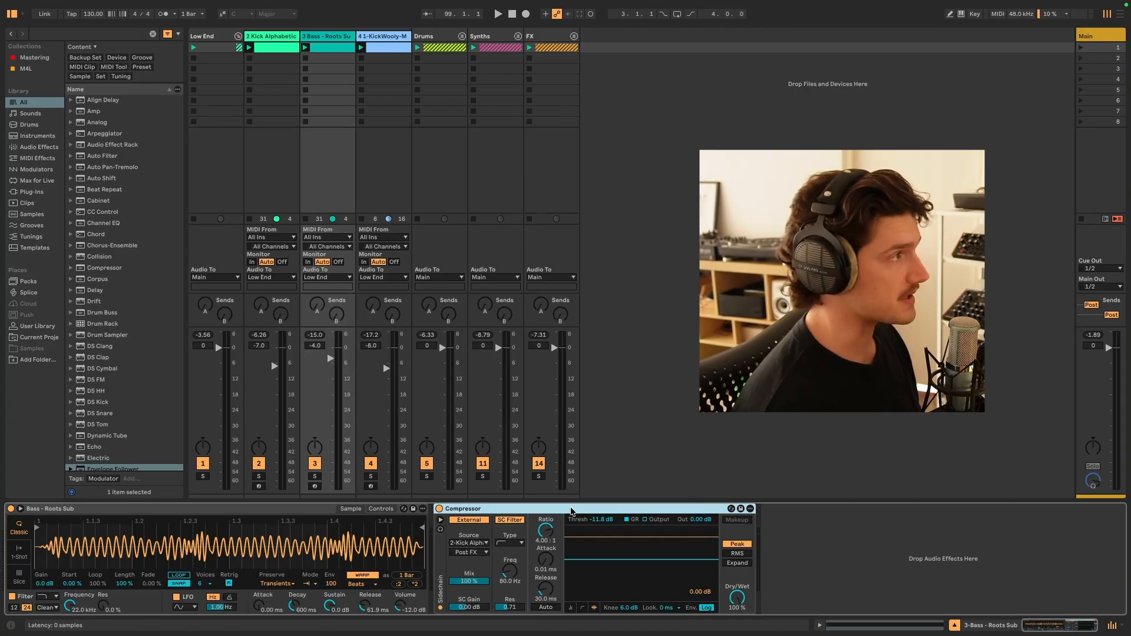
Add an Envelope Follower after the Compressor on the Bass - Roots Sub track.
left_click(807, 549)
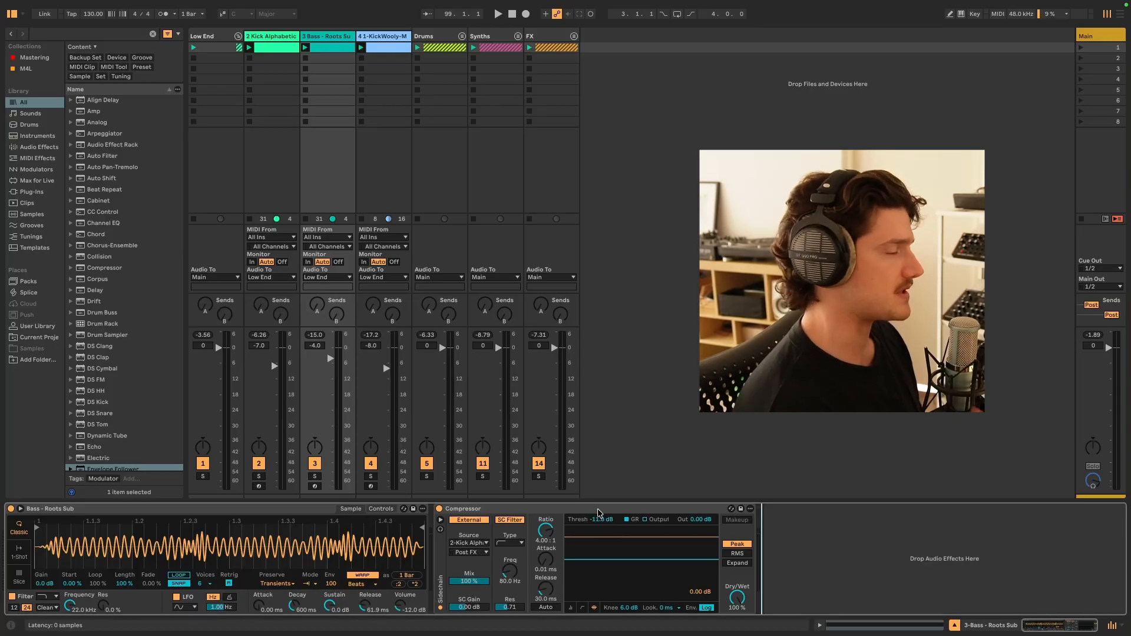
scroll(123, 353, "down", 1)
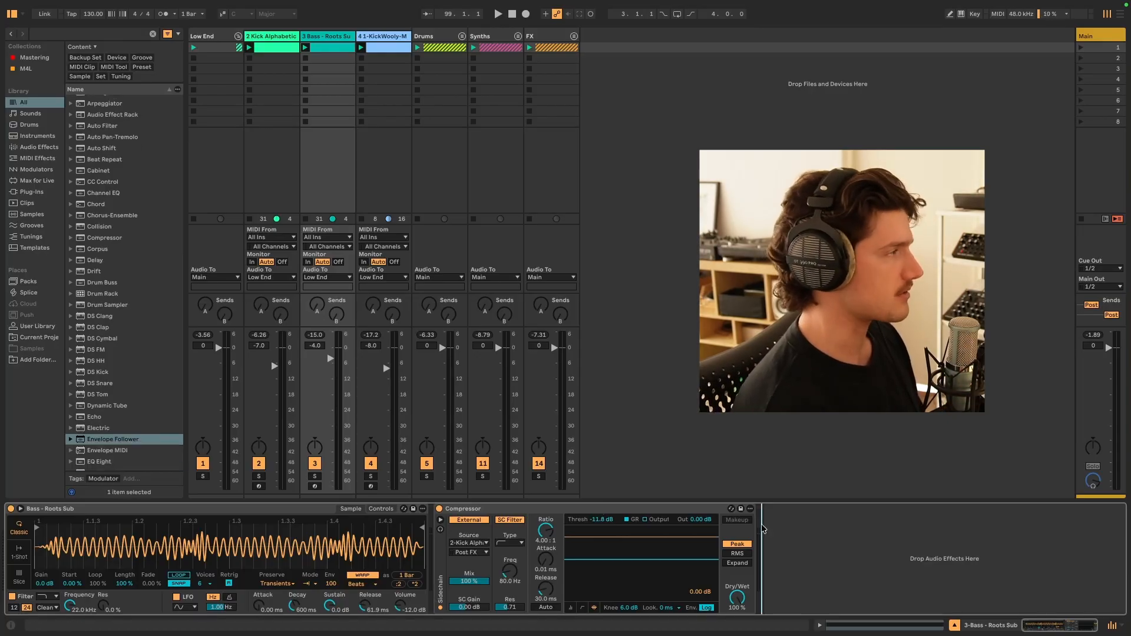
left_click(139, 436)
double_click(139, 439)
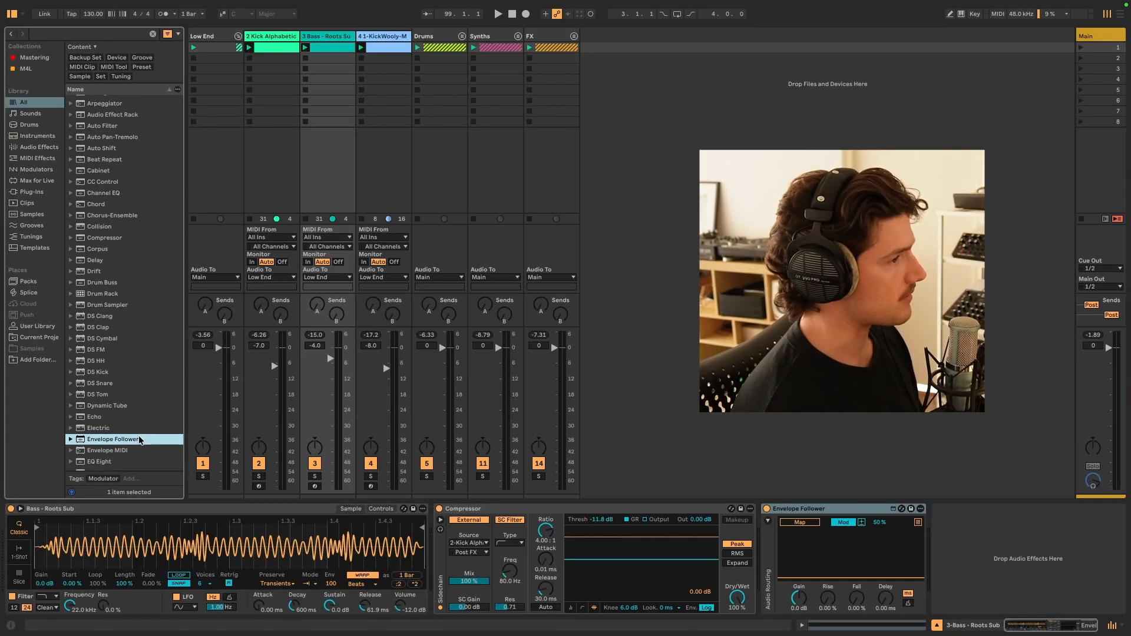
Search the browser for "eq" and add an EQ Eight after the Envelope Follower.
left_click(63, 35)
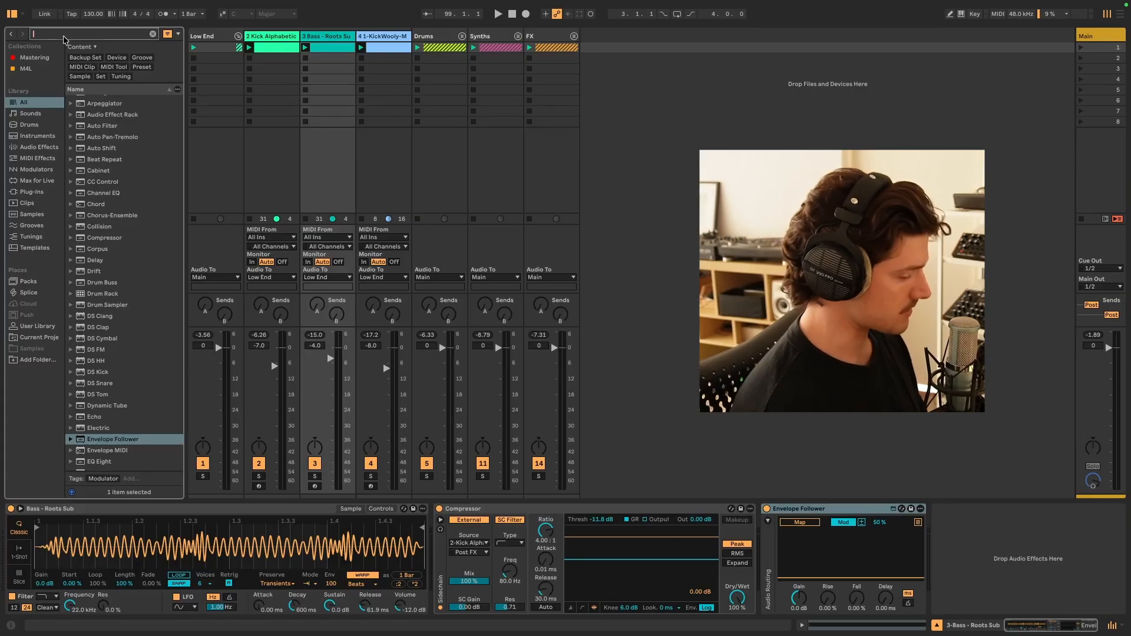
type("eq")
double_click(94, 102)
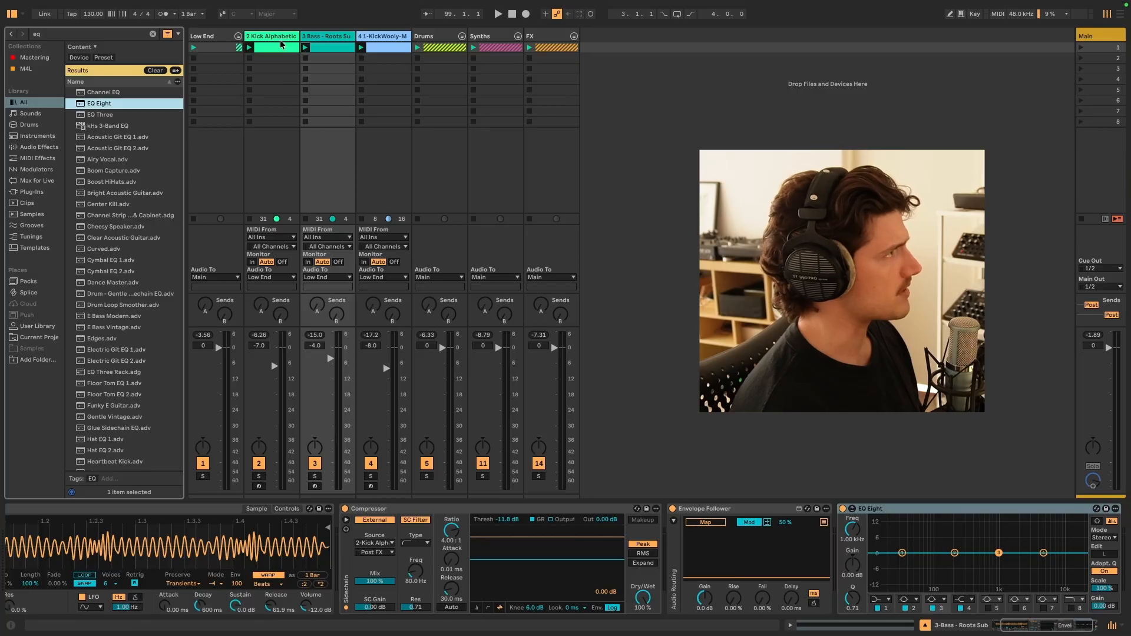
Switch off the Compressor on the bass track and collapse it.
left_click(390, 510)
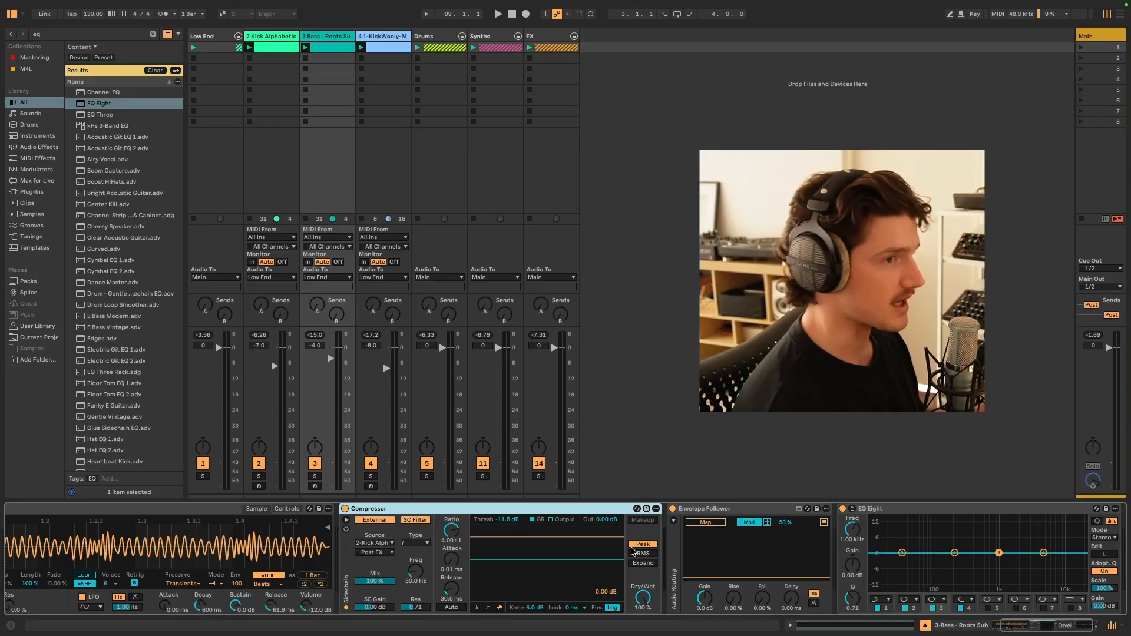
left_click(345, 509)
double_click(358, 507)
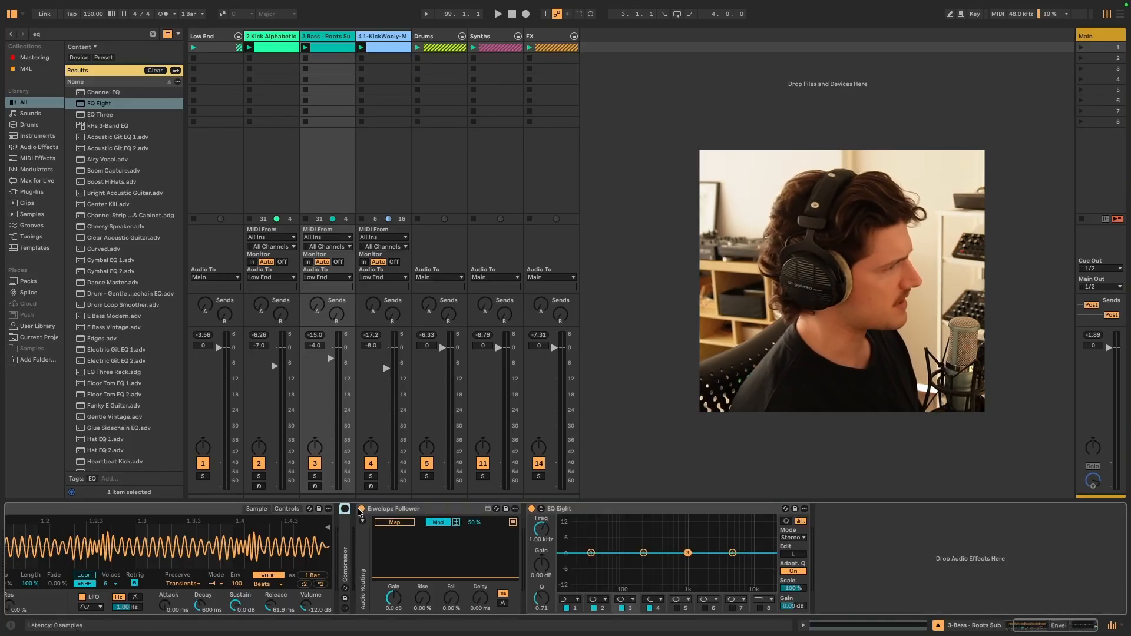
left_click(412, 508)
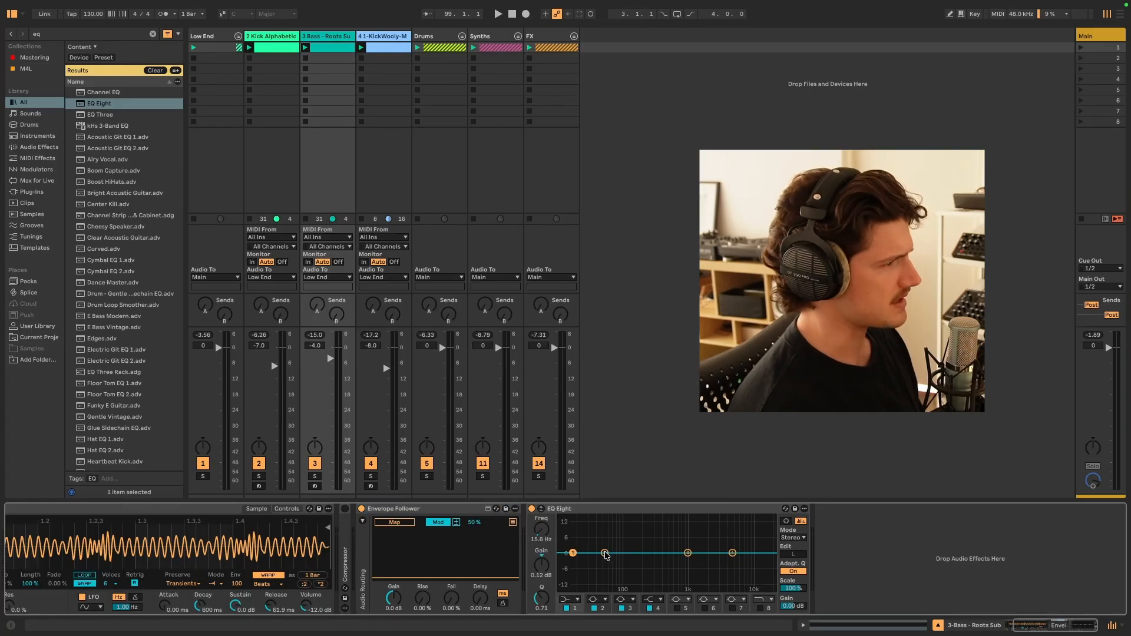
Set the frequency of band 2 in the EQ Eight to 50 Hz.
left_click(605, 553)
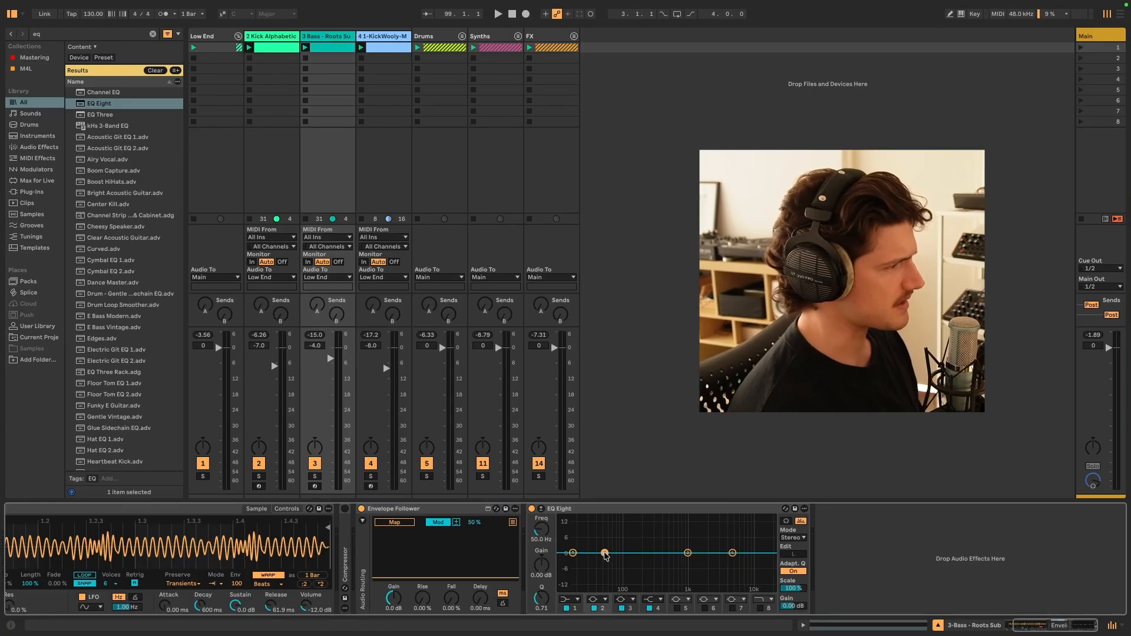
left_click_drag(543, 531, 543, 531)
type("50")
key("Return")
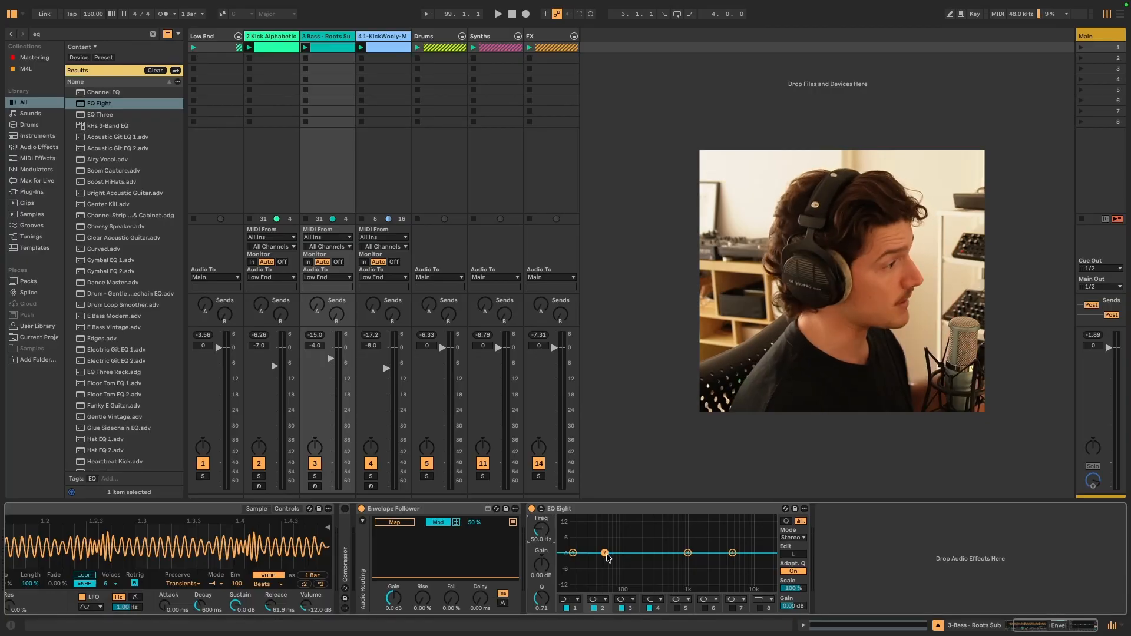
Reset band 2's gain to 0 dB and map the Envelope Follower to it.
left_click_drag(548, 576, 548, 593)
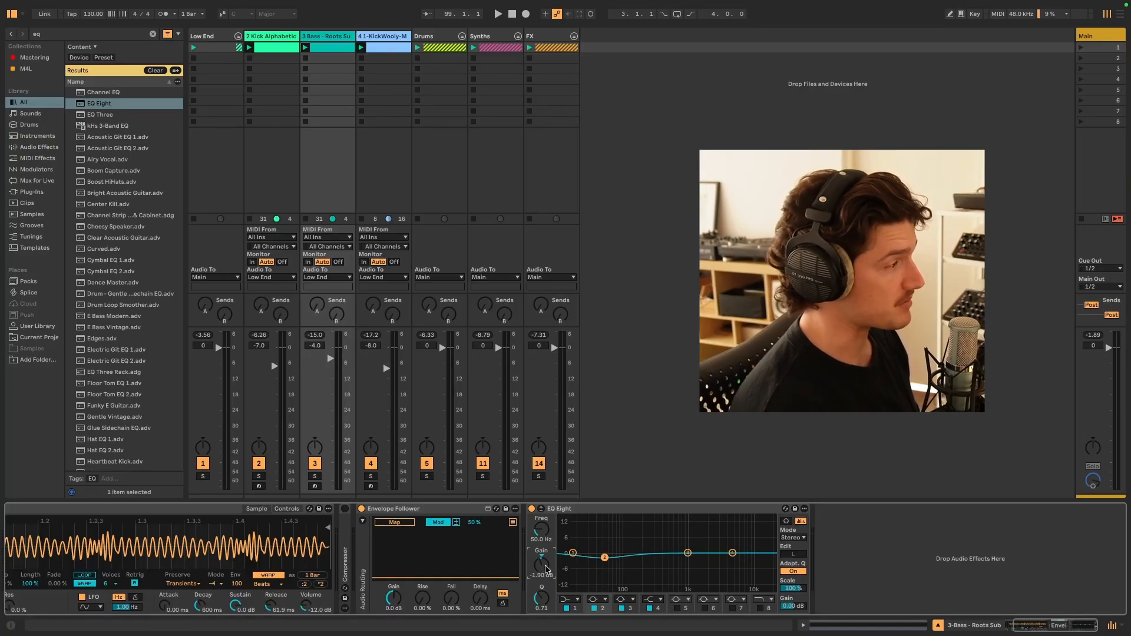
double_click(545, 566)
left_click(402, 523)
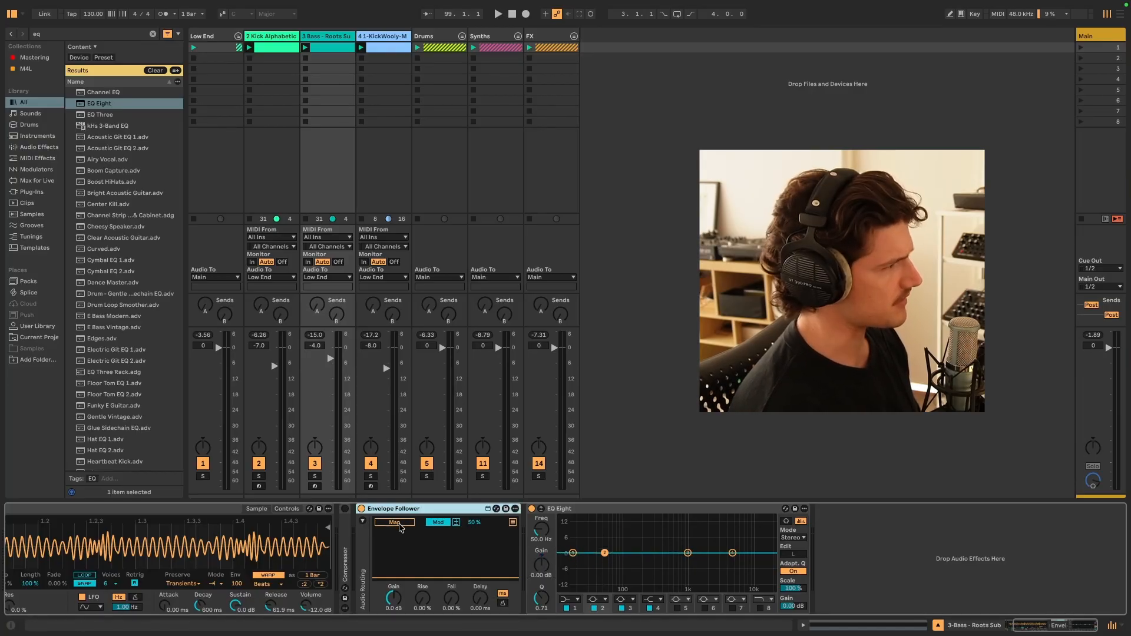
left_click(540, 566)
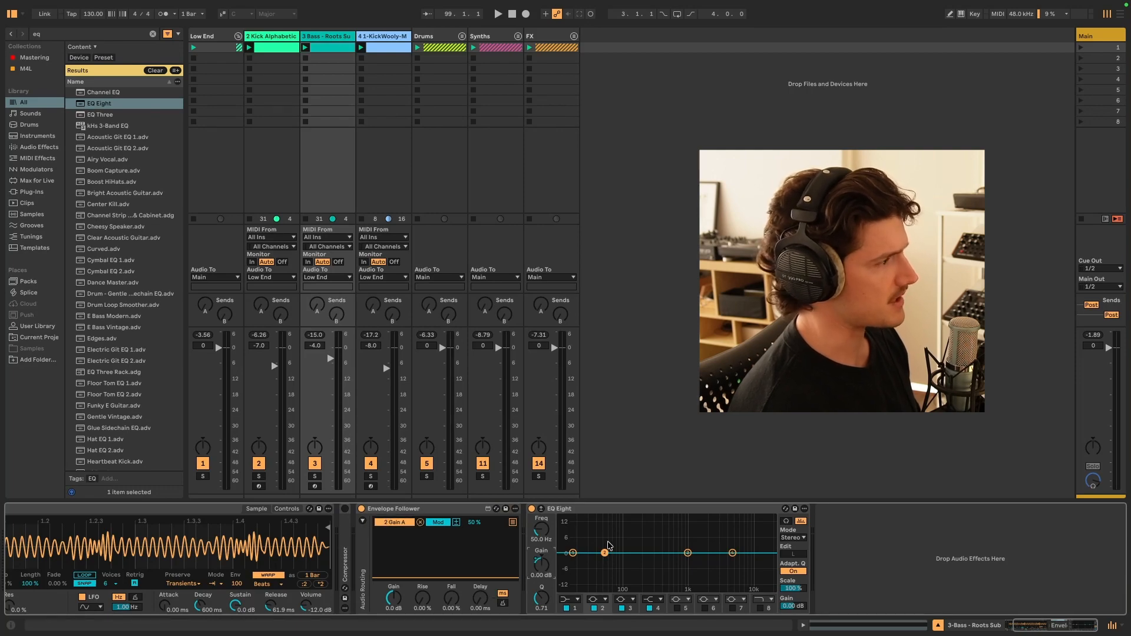
Enable the Envelope Follower's sidechain with 2-Kick Alphabetical 1 as its source and set its Mix to about 99 %.
left_click(362, 523)
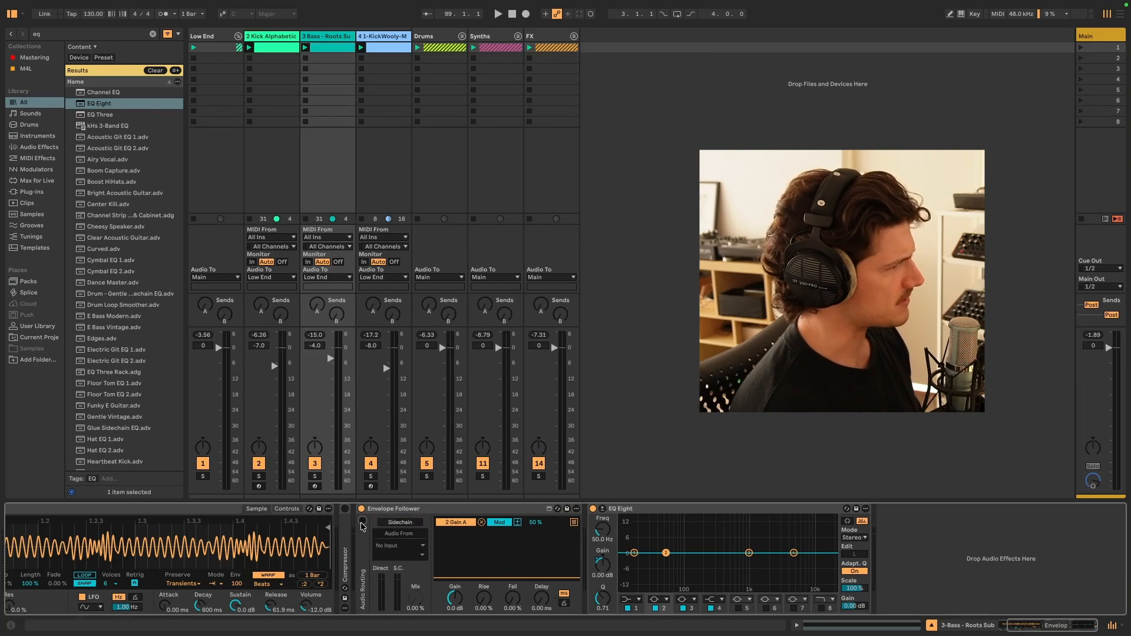
left_click(412, 525)
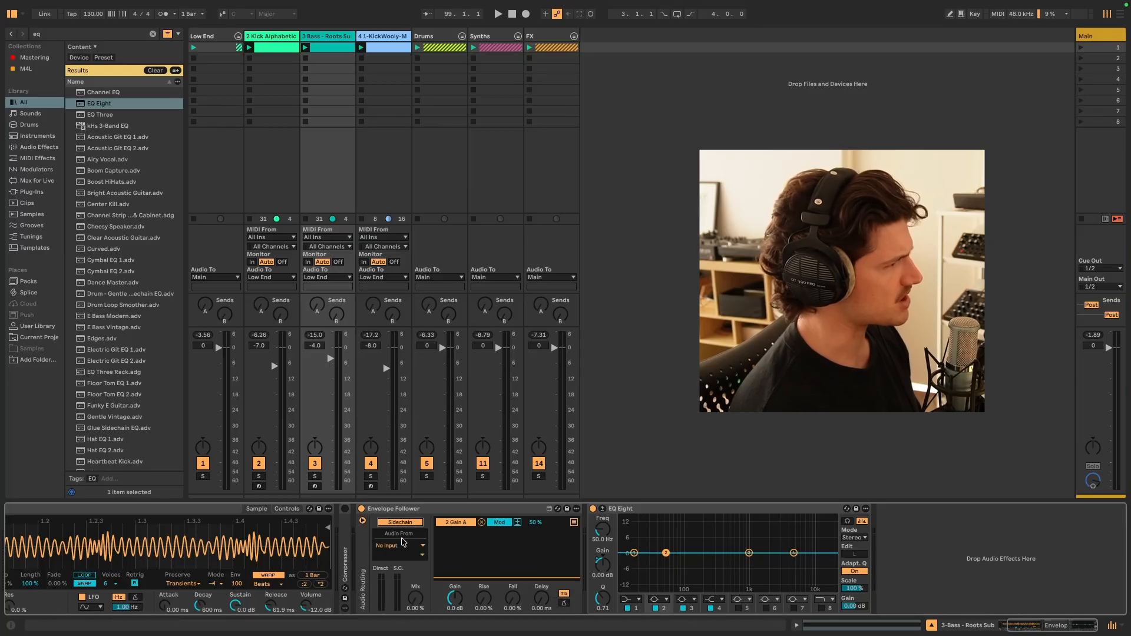
left_click(423, 546)
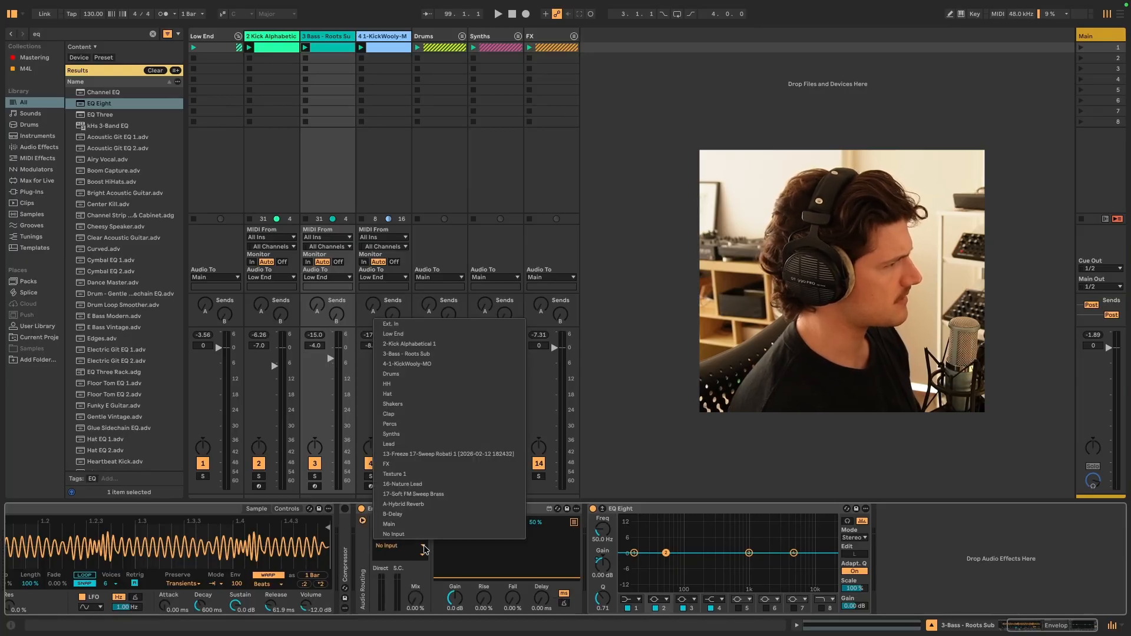
left_click(410, 344)
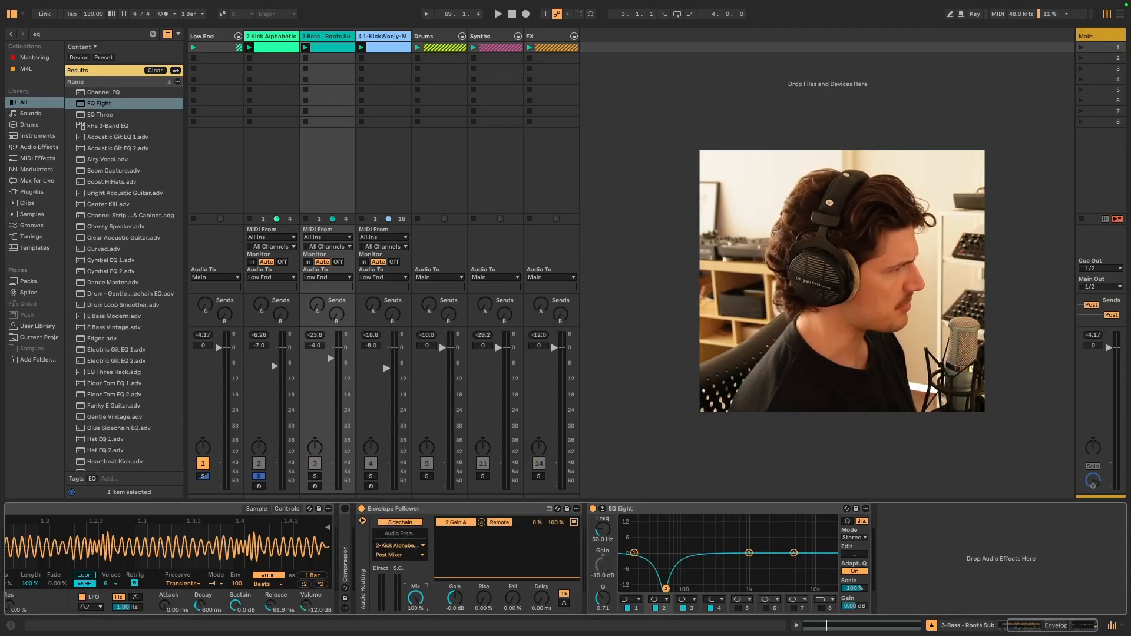
left_click_drag(415, 598, 416, 600)
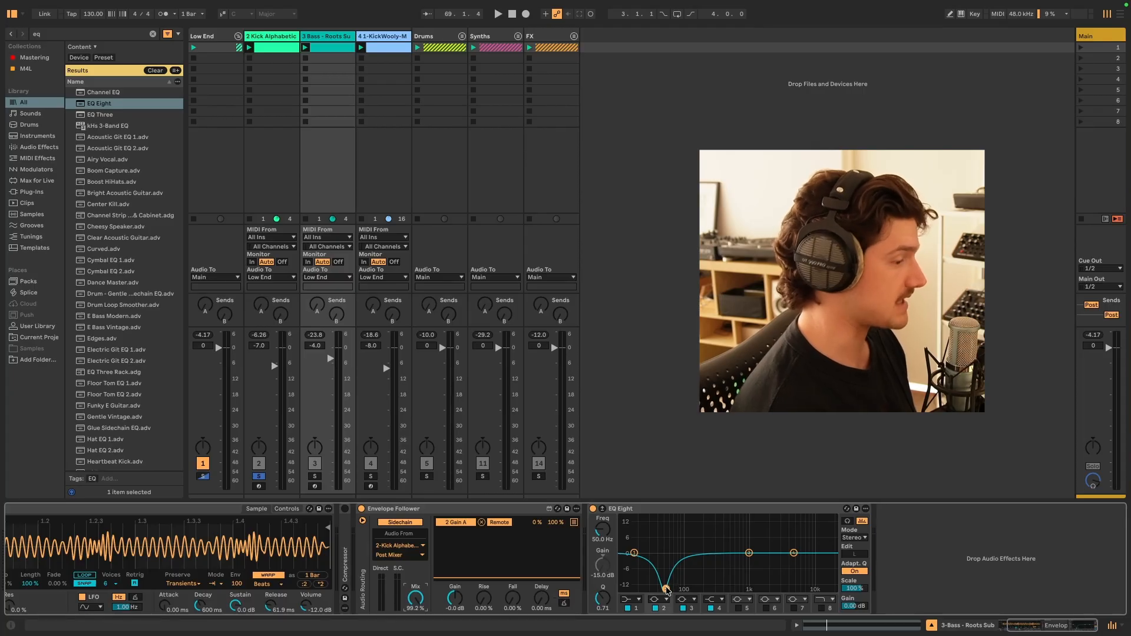
Set the range of the band 2 gain mapping to 50 % minimum and 0 % maximum and audition it.
key("space")
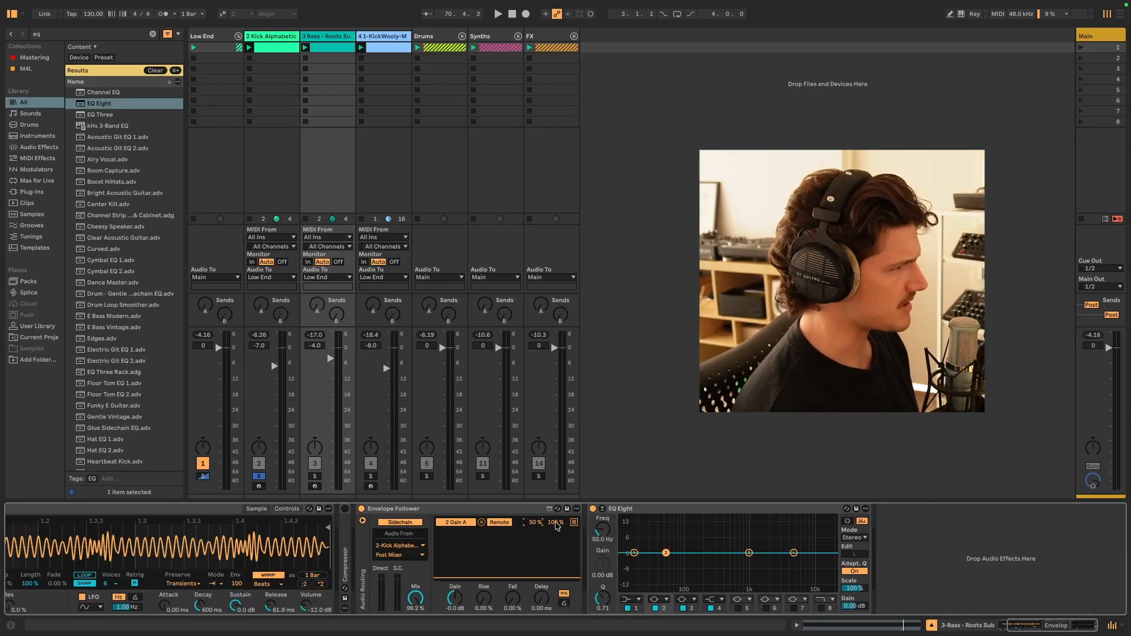
left_click(537, 525)
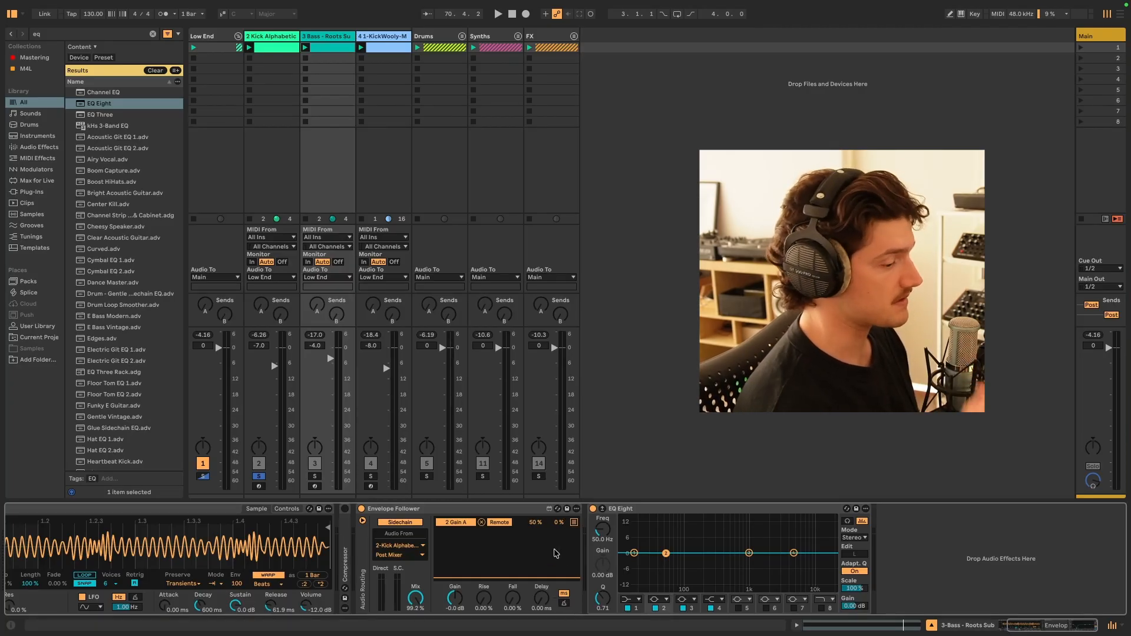
key("space")
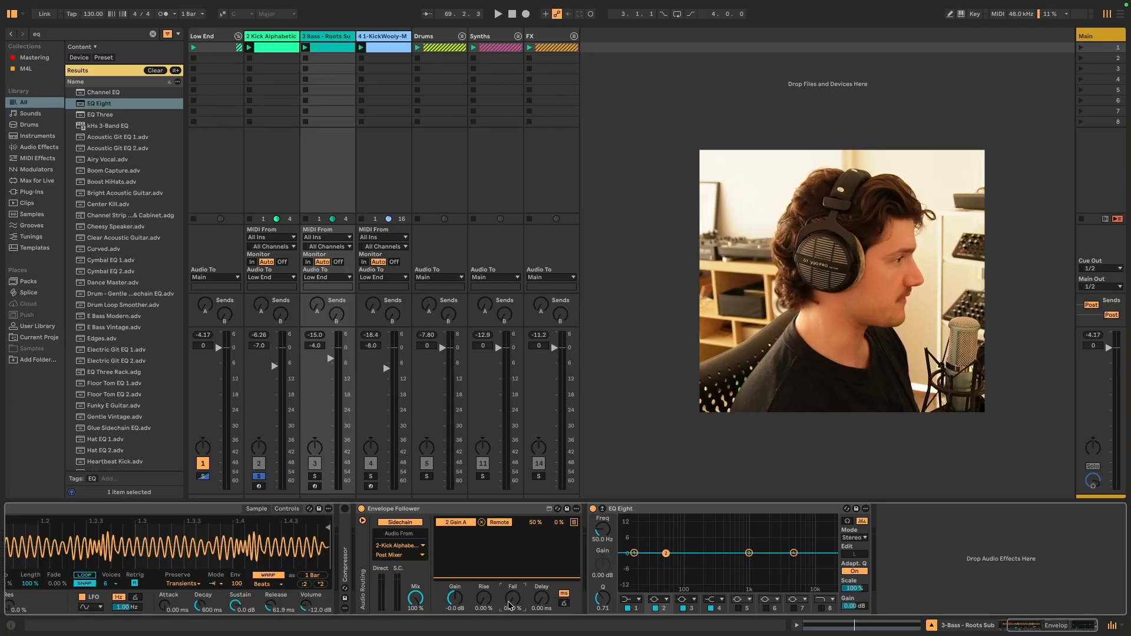
Try a higher Q on band 2 of the EQ Eight and reset it to 0.71.
left_click_drag(455, 599, 453, 602)
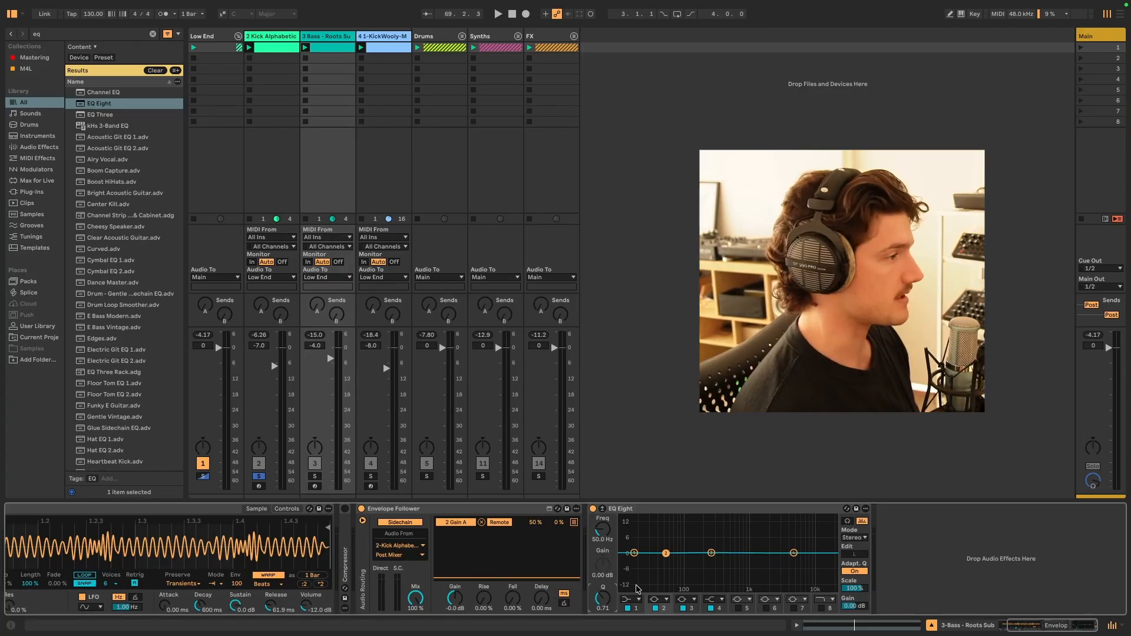
left_click_drag(602, 599, 602, 580)
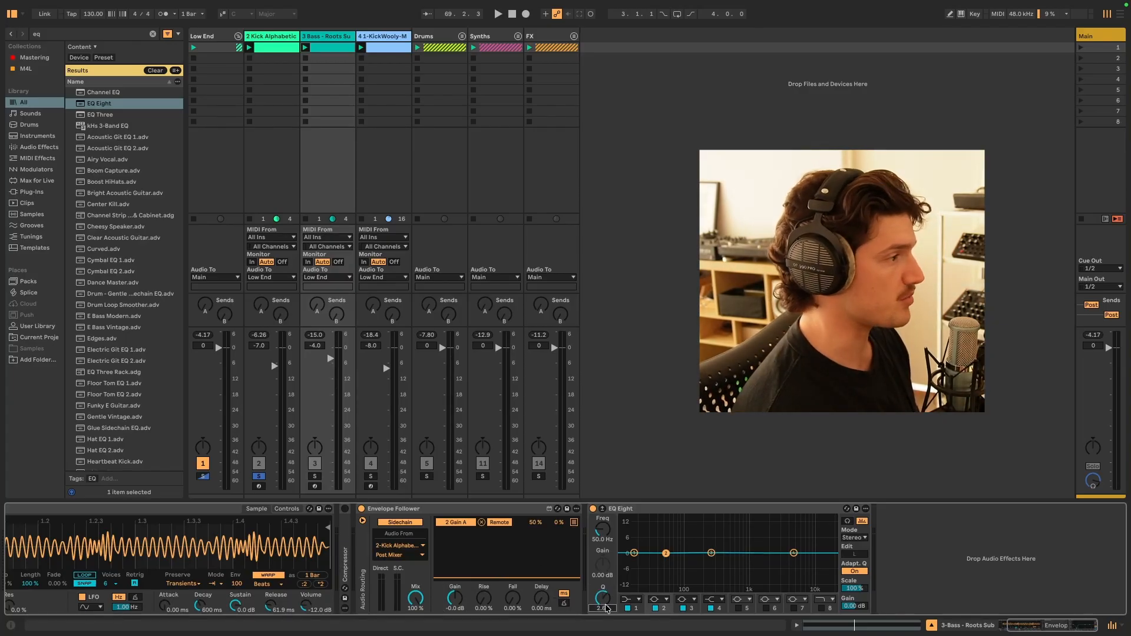
key("Delete")
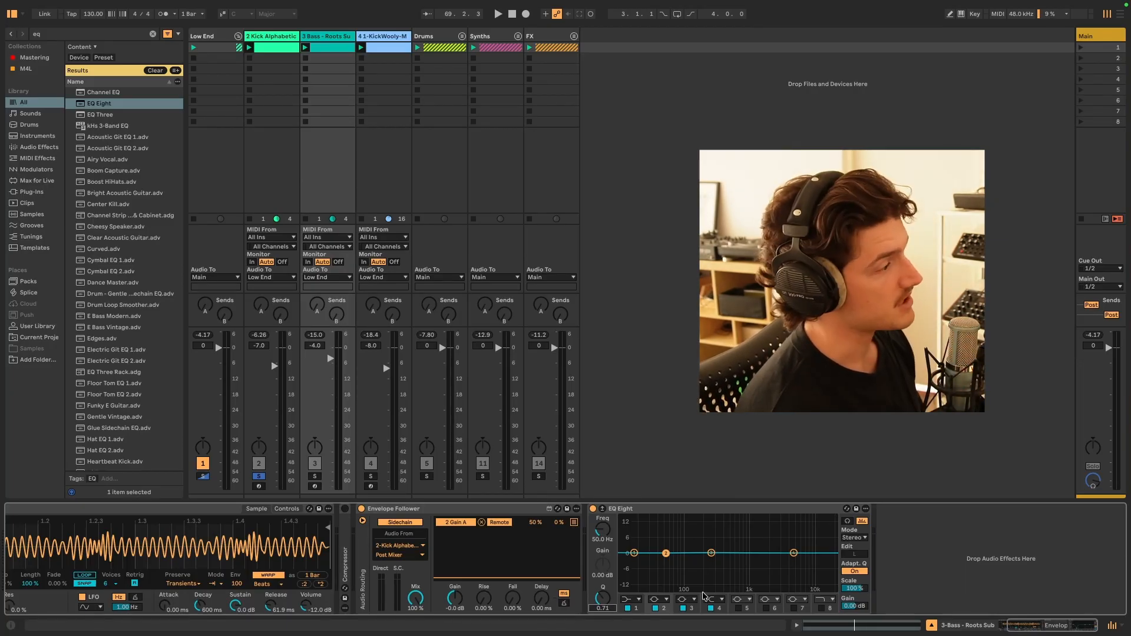
Place EQ Eight band 3 at about 240 Hz and map its gain to the Envelope Follower's third slot in Remote mode.
mouse_move(711, 553)
left_mouse_down()
mouse_move(720, 559)
mouse_move(711, 554)
left_mouse_up()
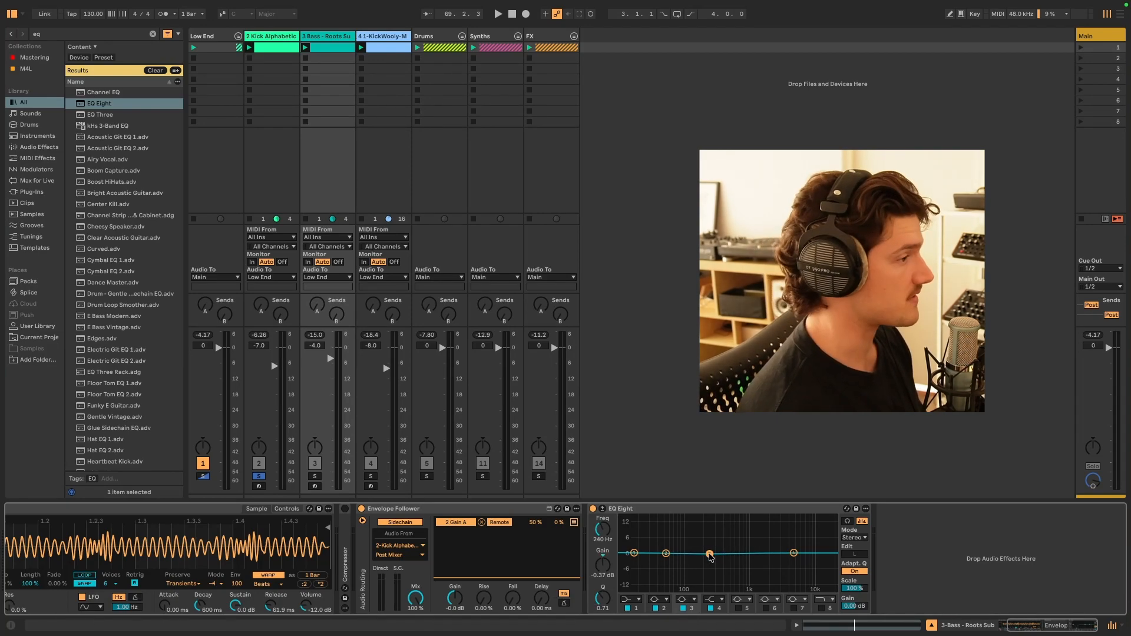
left_click(574, 523)
left_click(472, 541)
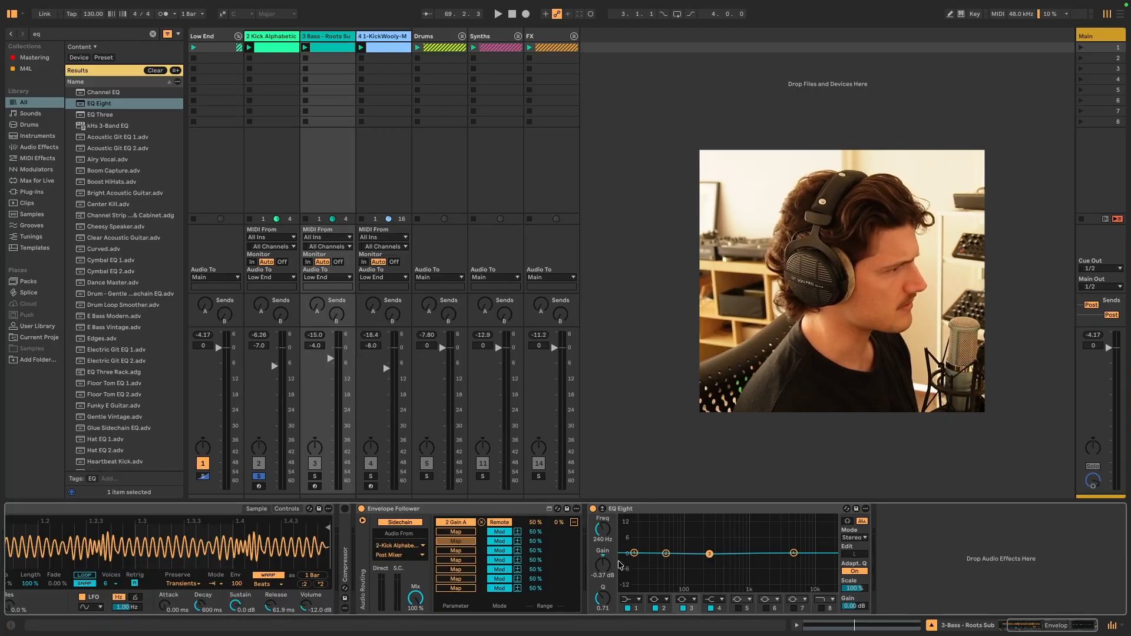
left_click(604, 565)
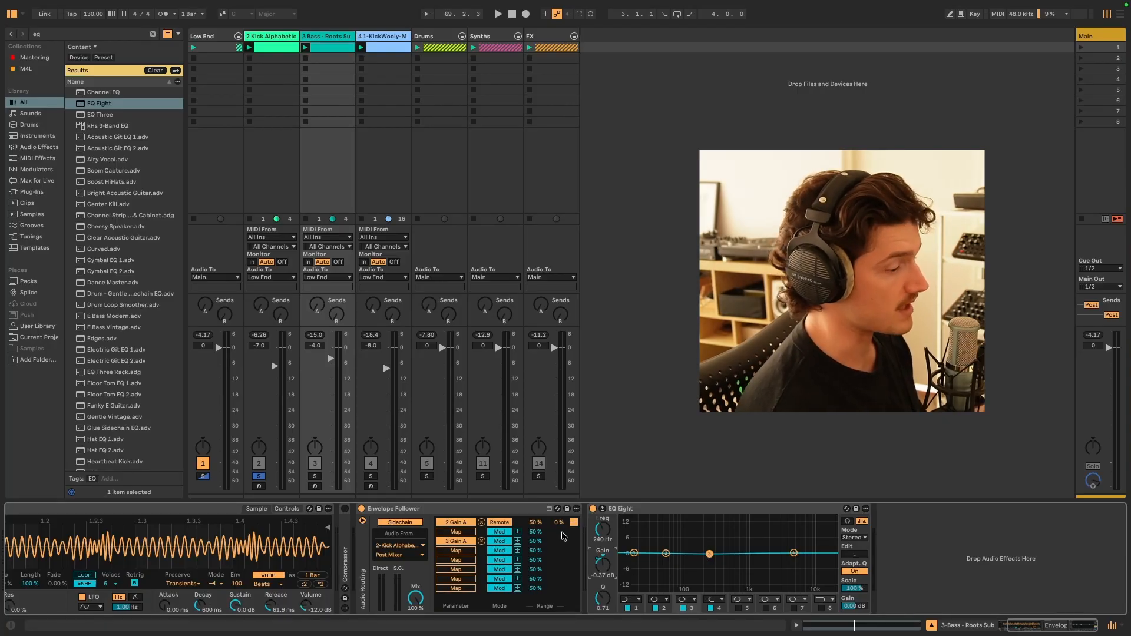
left_click(502, 539)
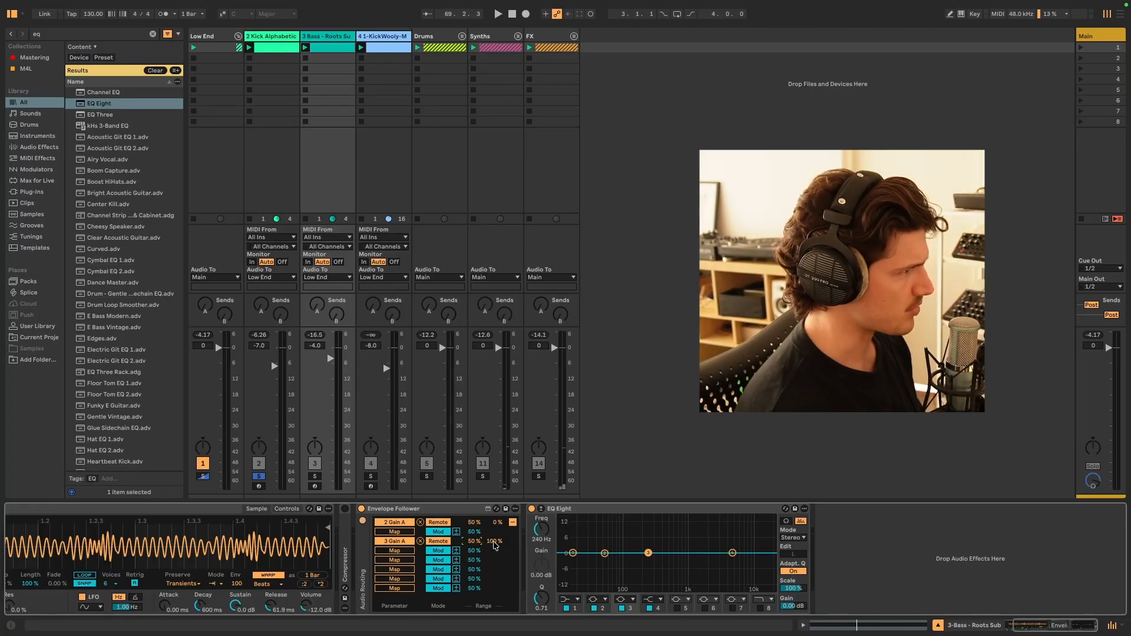
Set the band 3 gain mapping's maximum to 0 %, audition it in playback, and select band 2 of the EQ Eight.
key("space")
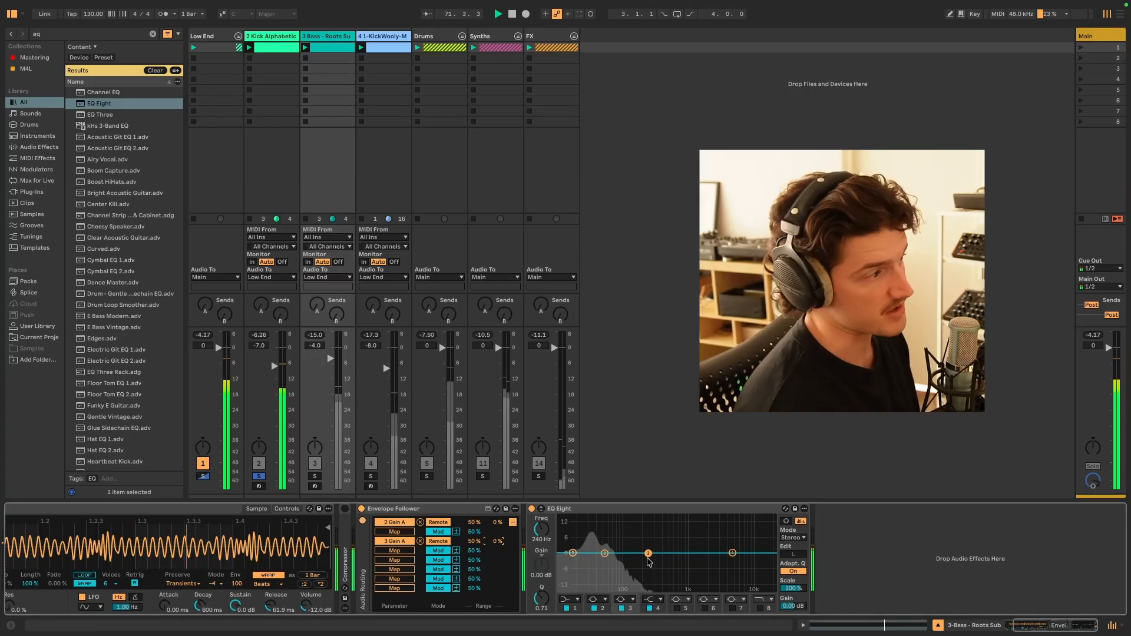
key("space")
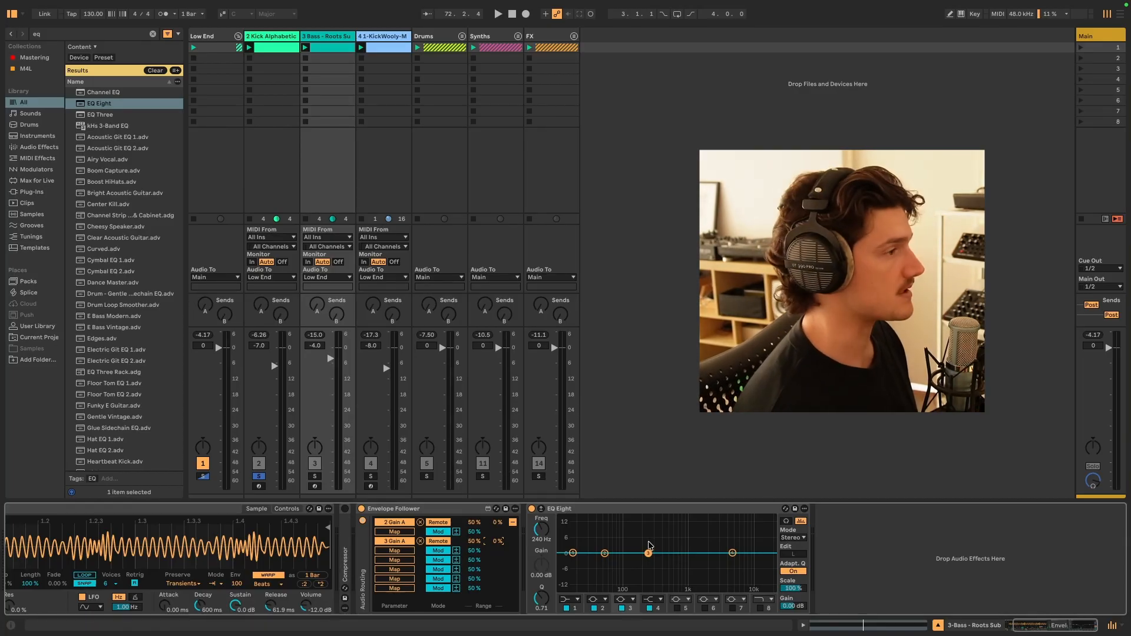
left_click(605, 553)
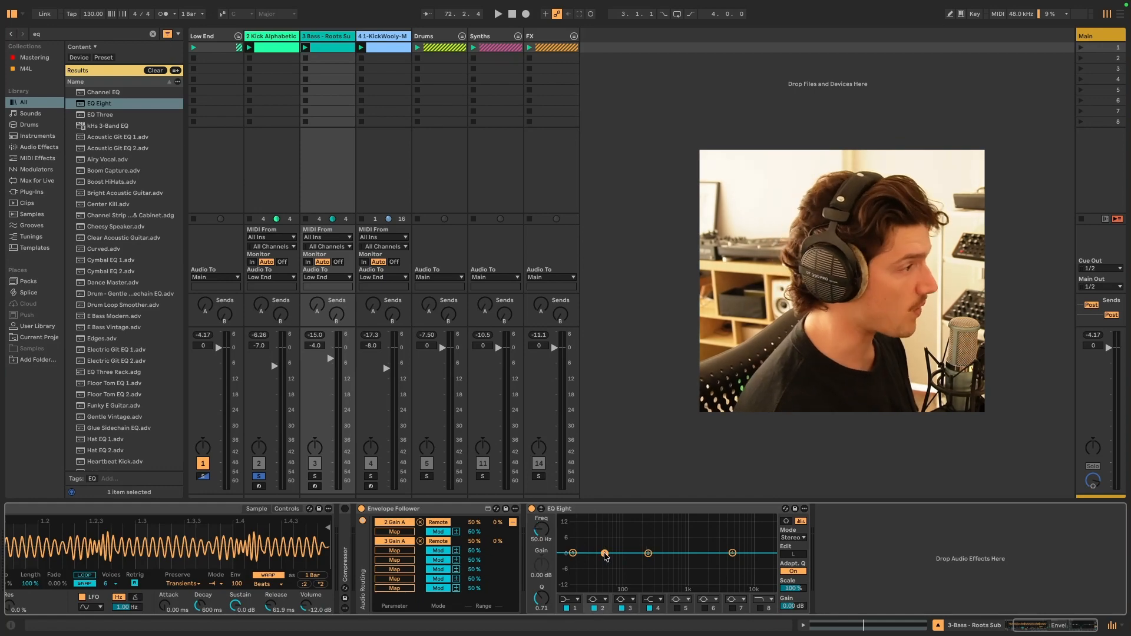